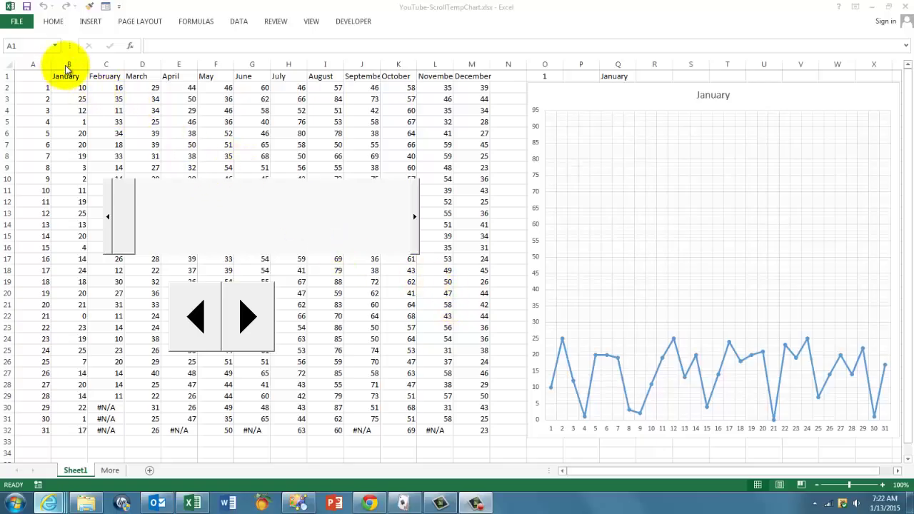
- Examine the January temperature column and its header in cell B1
click(67, 64)
click(69, 65)
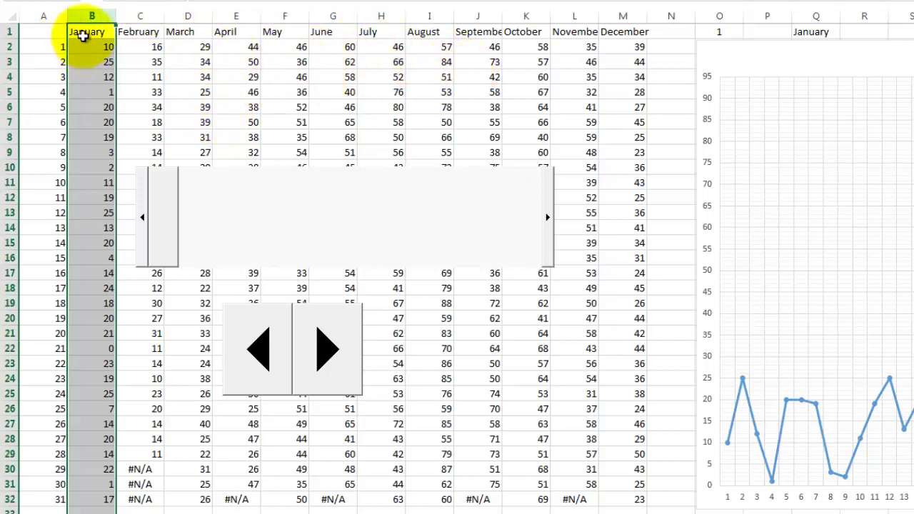
click(77, 31)
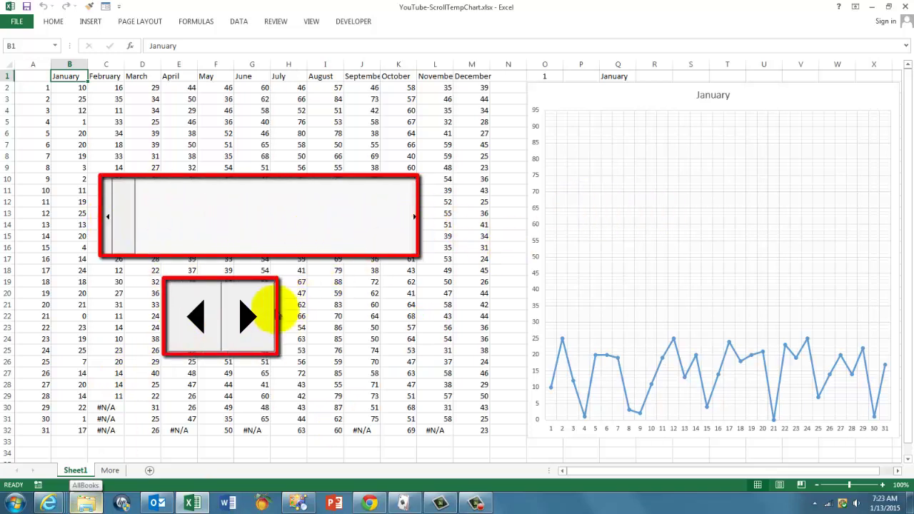
- Test the scroll bar by advancing the chart month by month from January to June
click(414, 217)
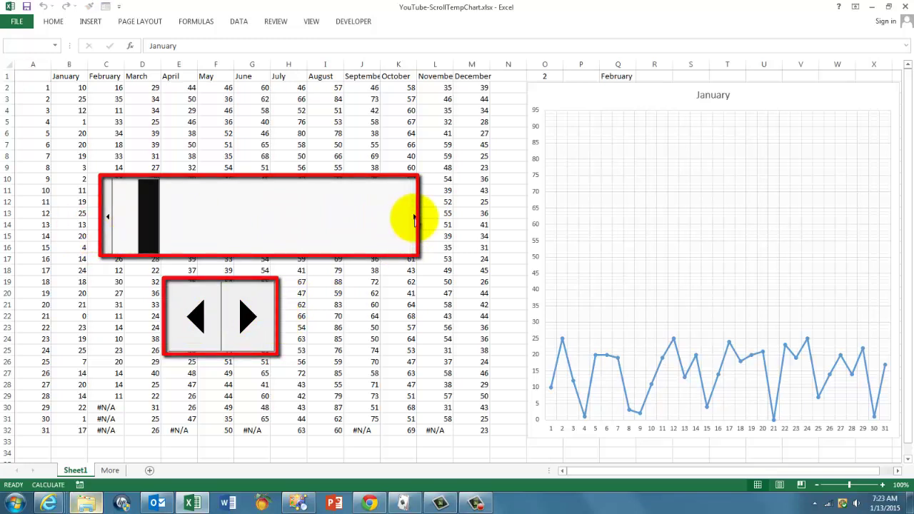
click(414, 217)
click(414, 218)
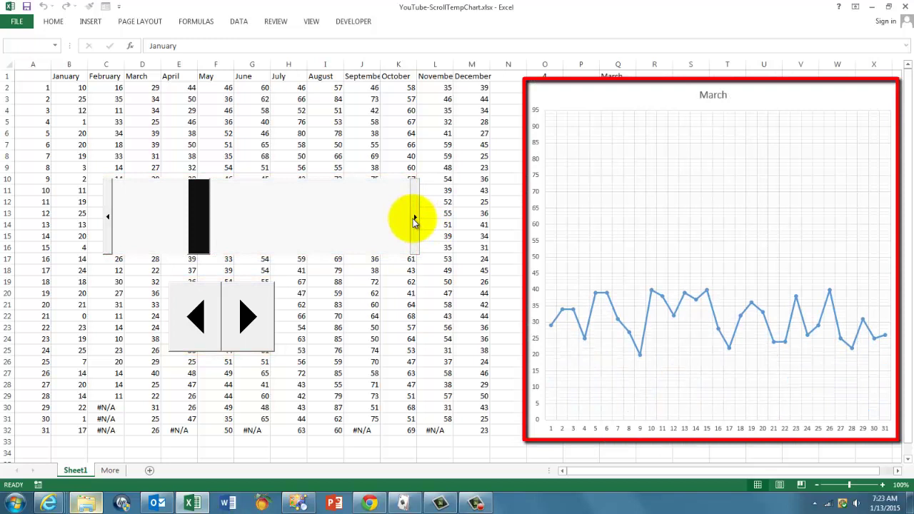
click(414, 218)
click(414, 218)
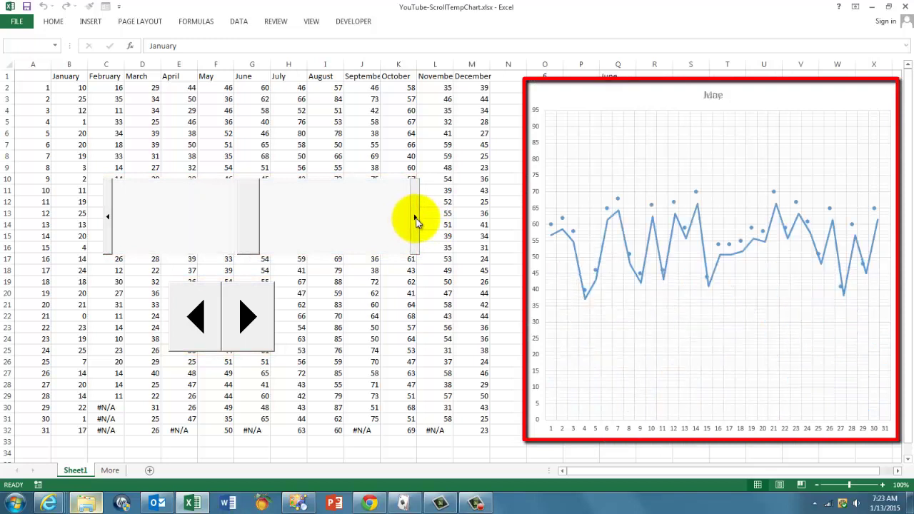
- Test the spin button by stepping the chart month by month back to January
click(198, 322)
click(202, 325)
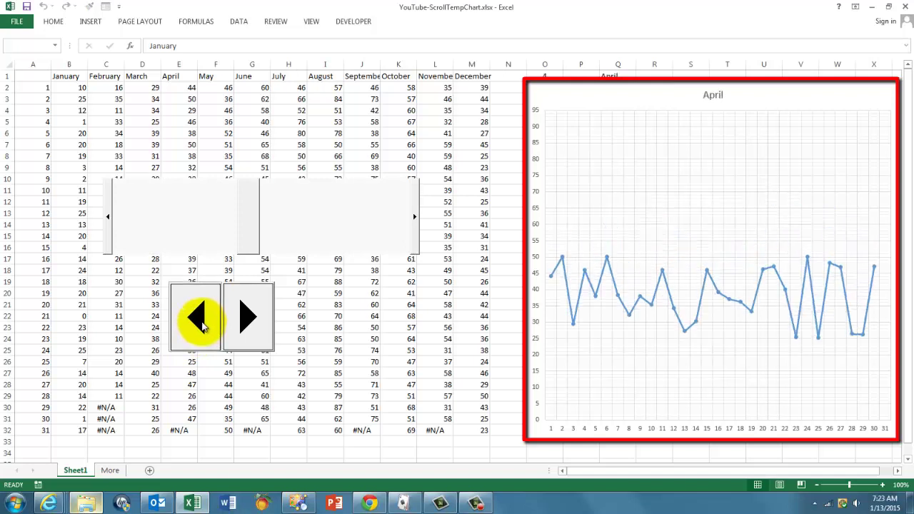
click(202, 324)
click(202, 325)
click(202, 325)
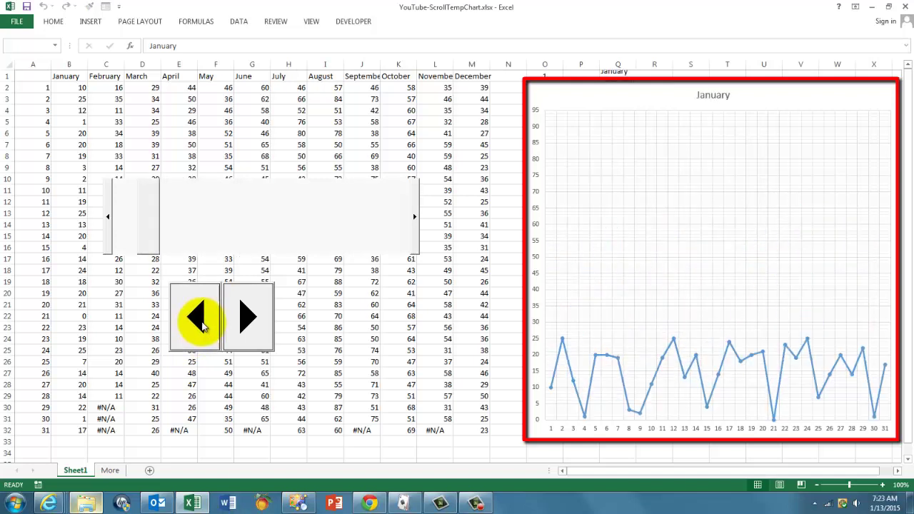
- Advance the chart month by month from January to August with the spin button
click(256, 329)
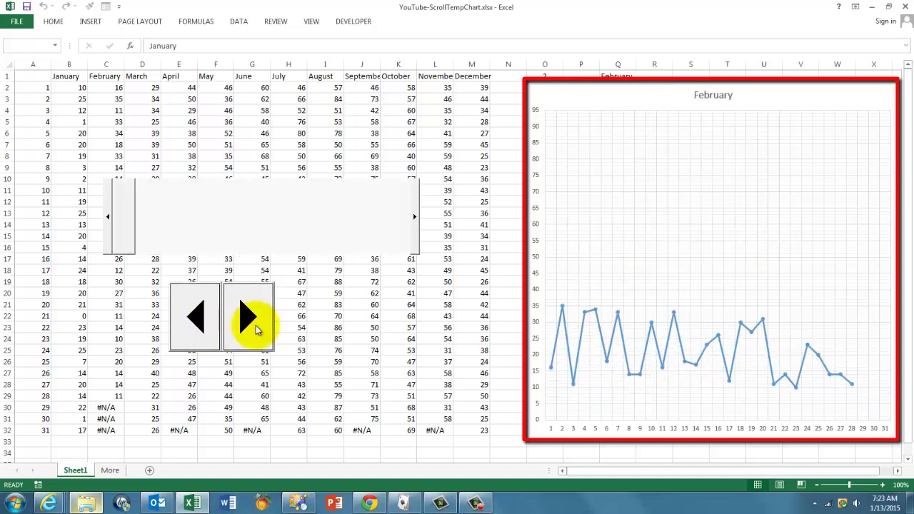
click(256, 328)
click(255, 328)
click(256, 328)
click(255, 328)
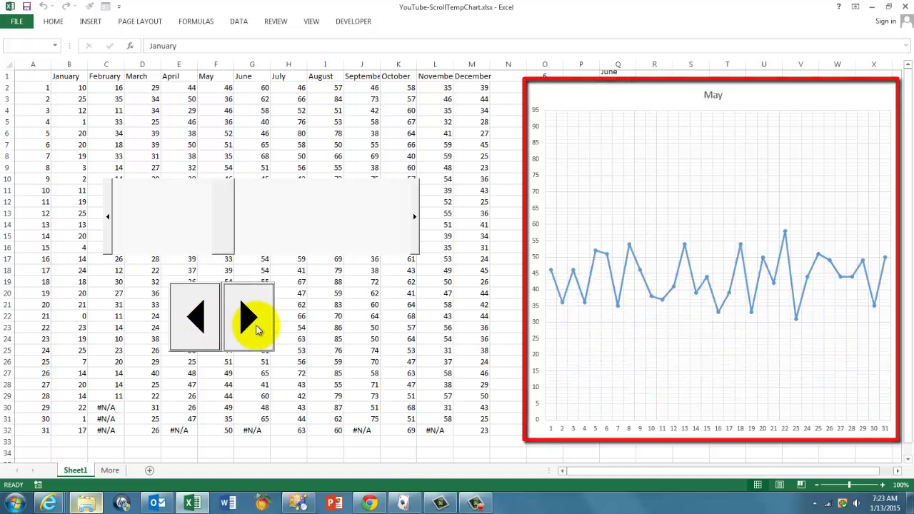
click(256, 329)
click(256, 329)
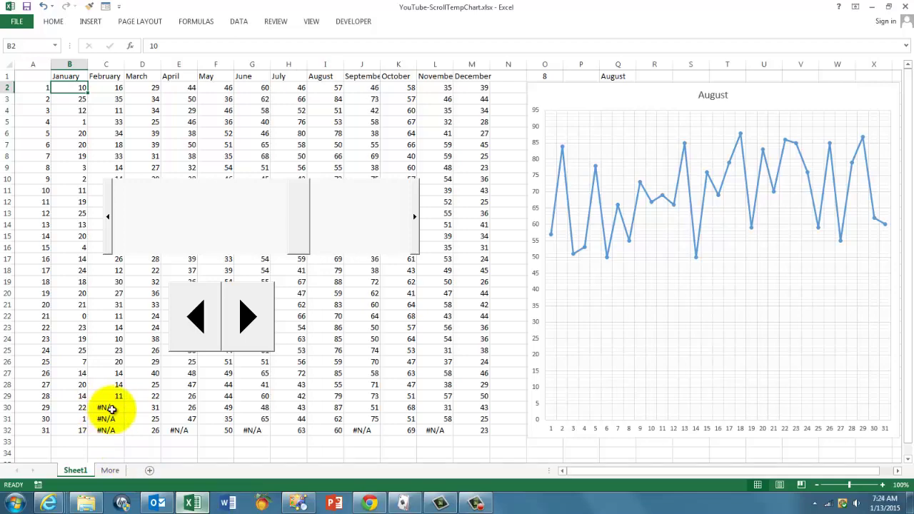
- Enter the formula =NA() in cell C30 for the nonexistent February 29
click(106, 407)
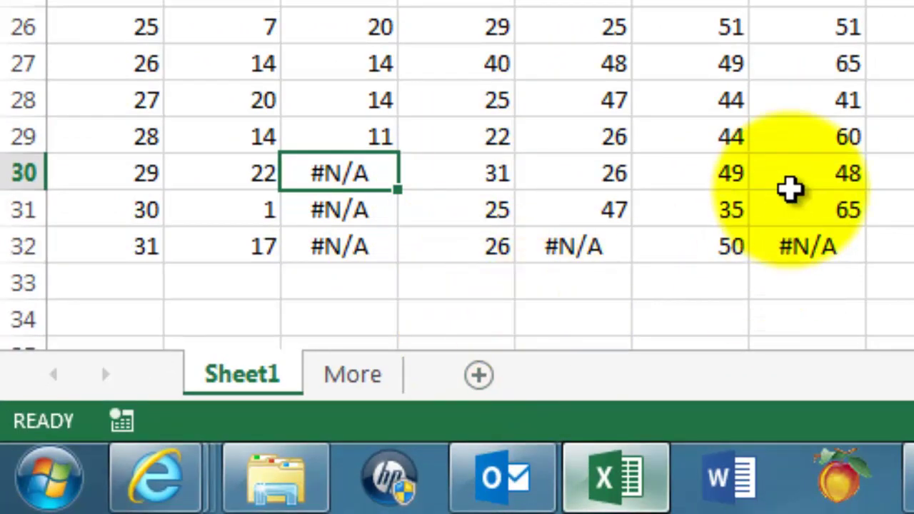
text(=n)
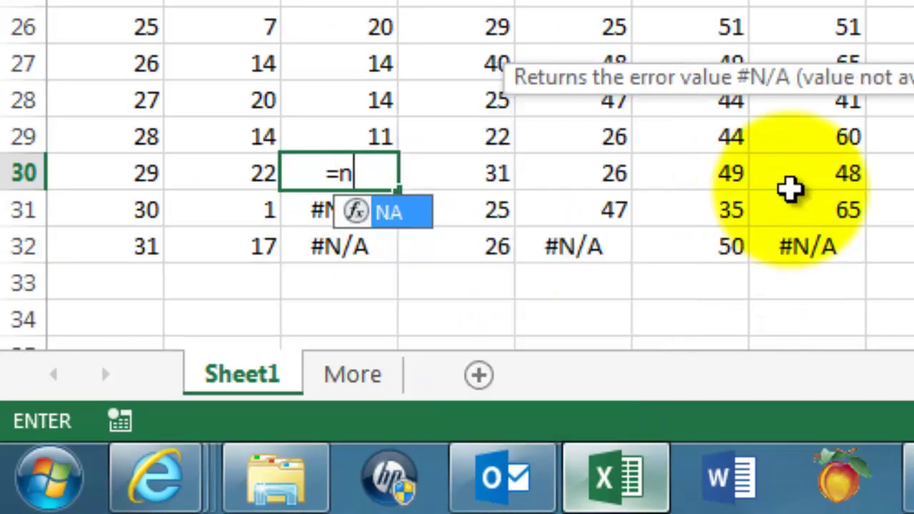
text(a()
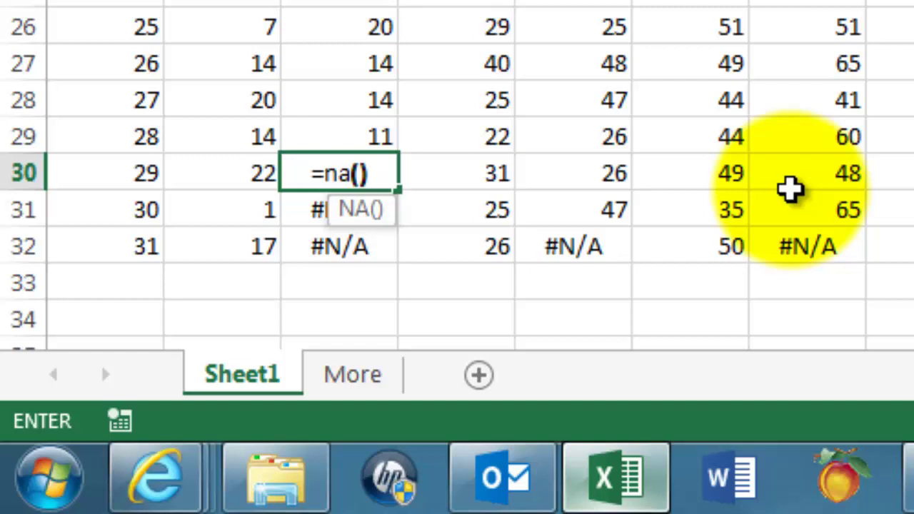
text())
key(Return)
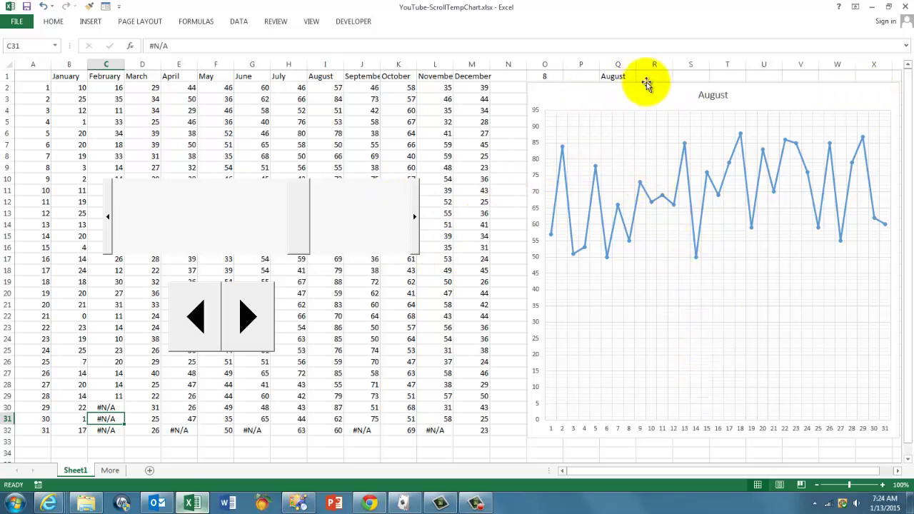
- Move the chart clear of columns P and Q, and step the linked month number in O1 back to 5 with the spin button
drag(646, 84, 783, 77)
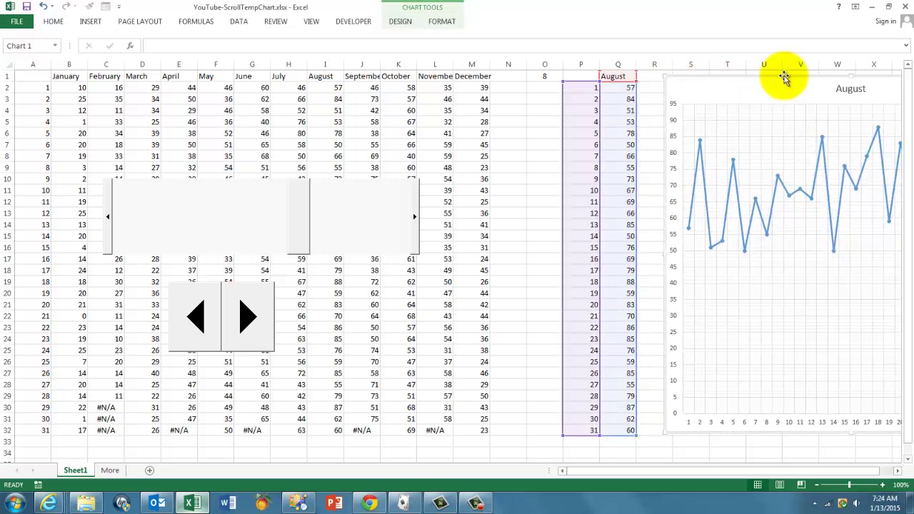
click(537, 80)
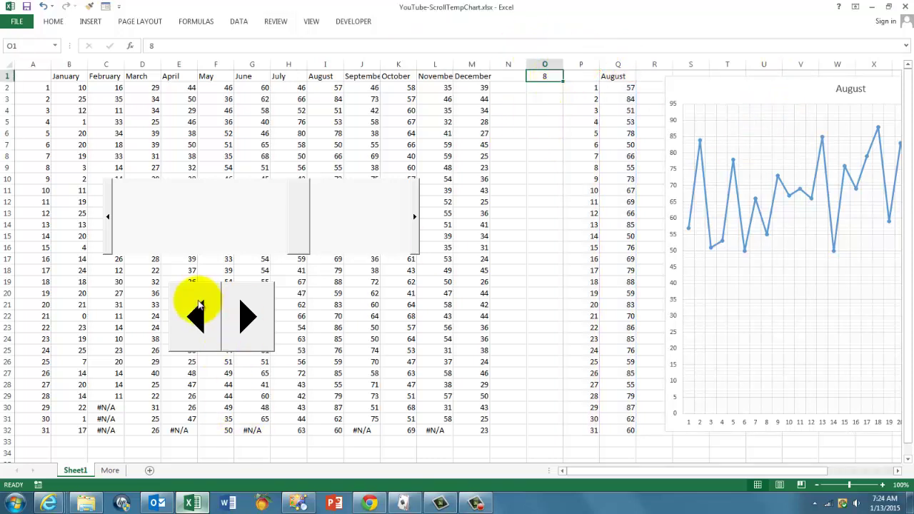
click(198, 322)
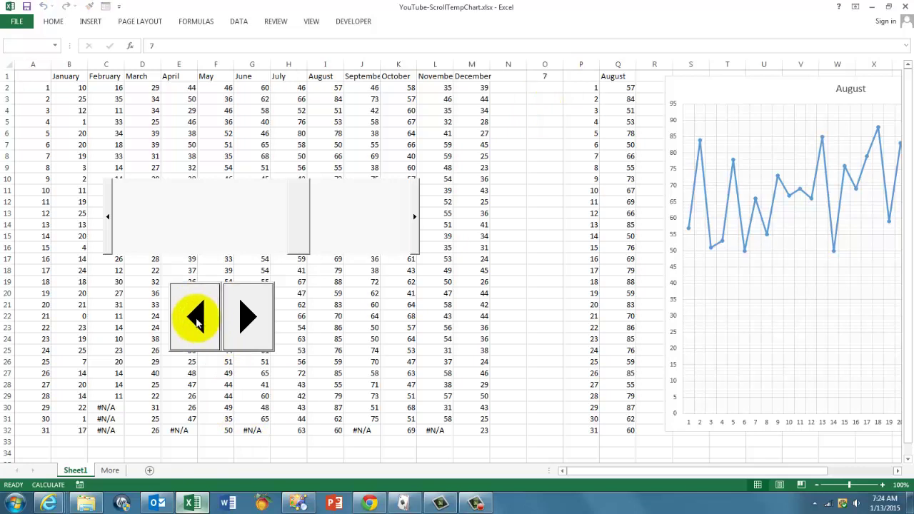
click(198, 323)
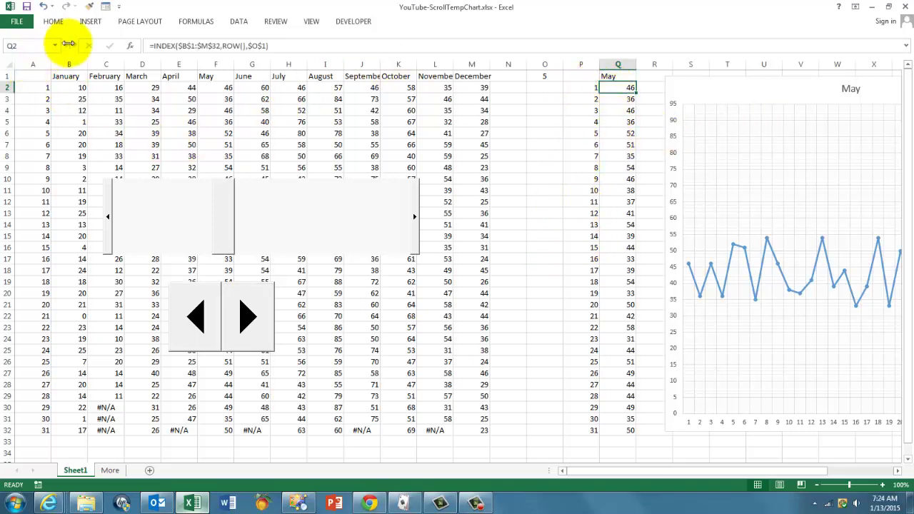
- Review the Array, Row_num and Column_num arguments of the INDEX formula in cell Q2
click(132, 45)
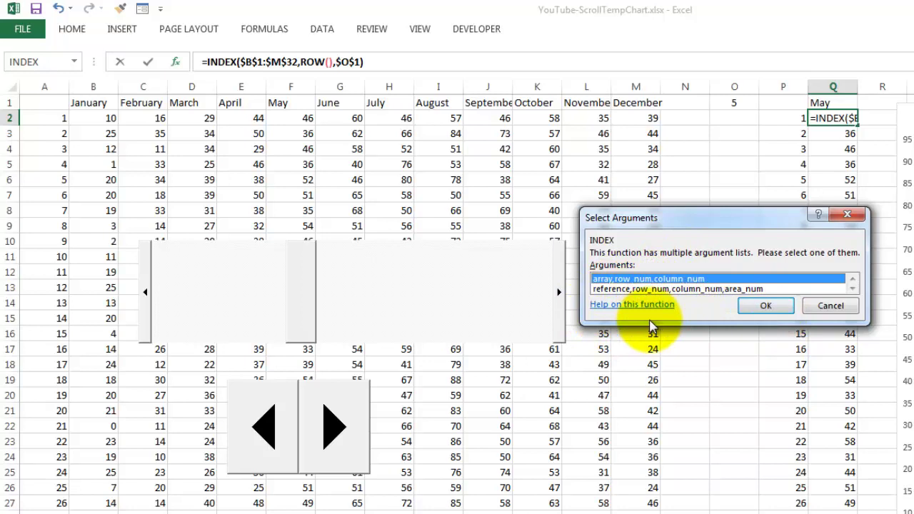
click(765, 307)
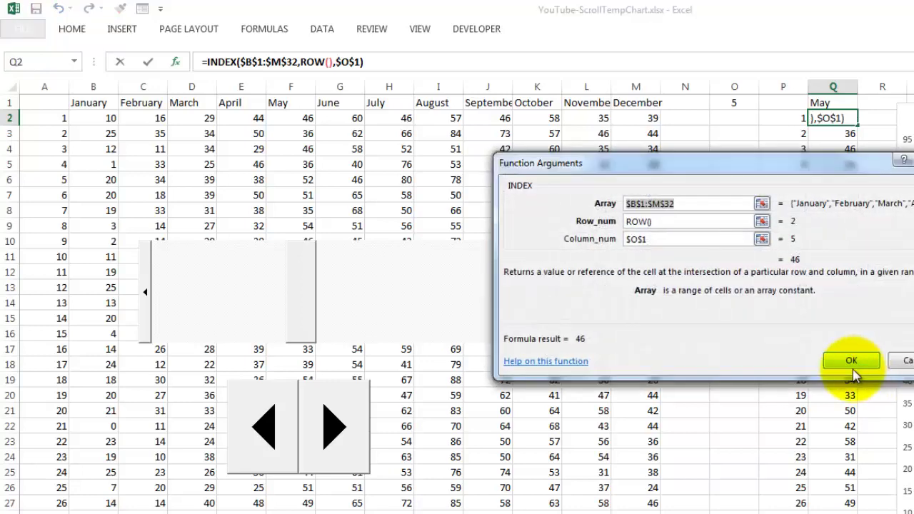
drag(651, 166, 672, 210)
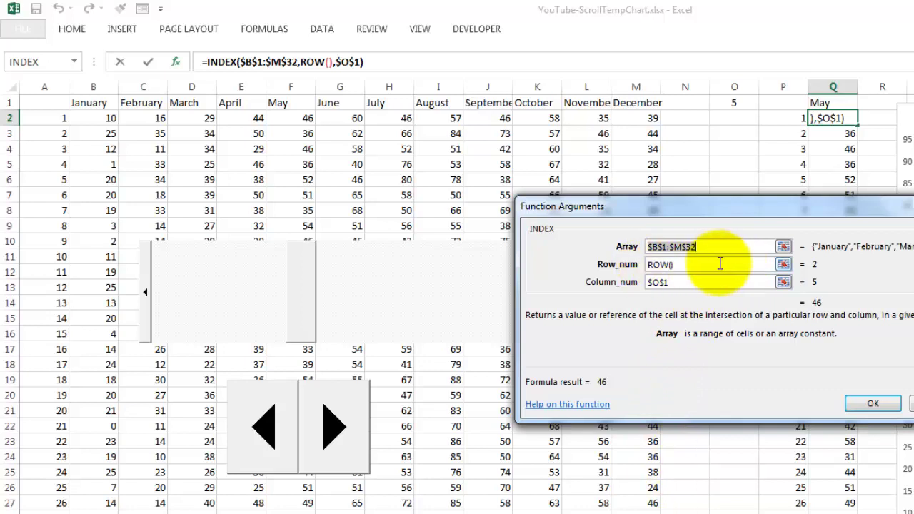
click(690, 265)
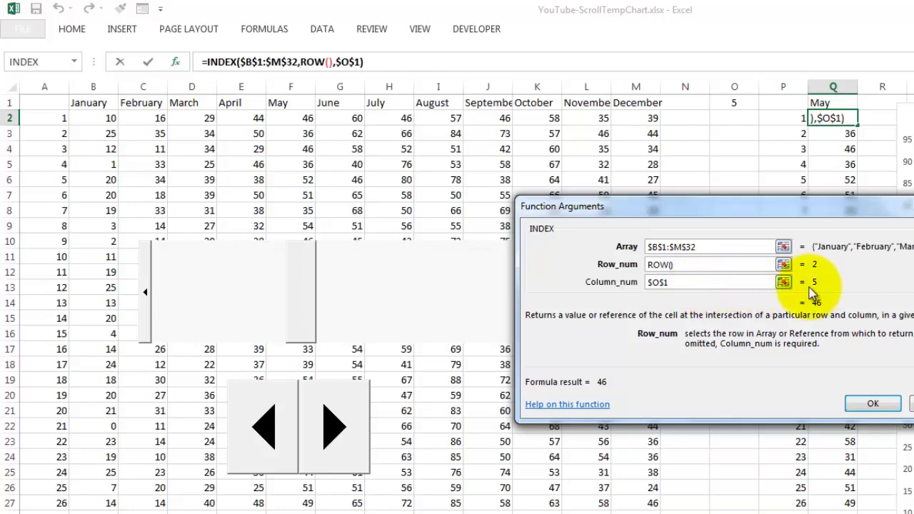
click(699, 284)
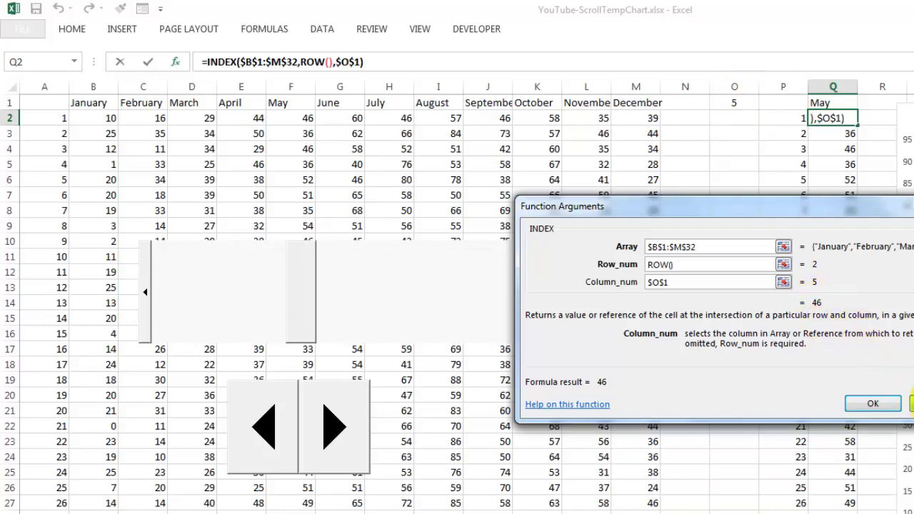
click(872, 403)
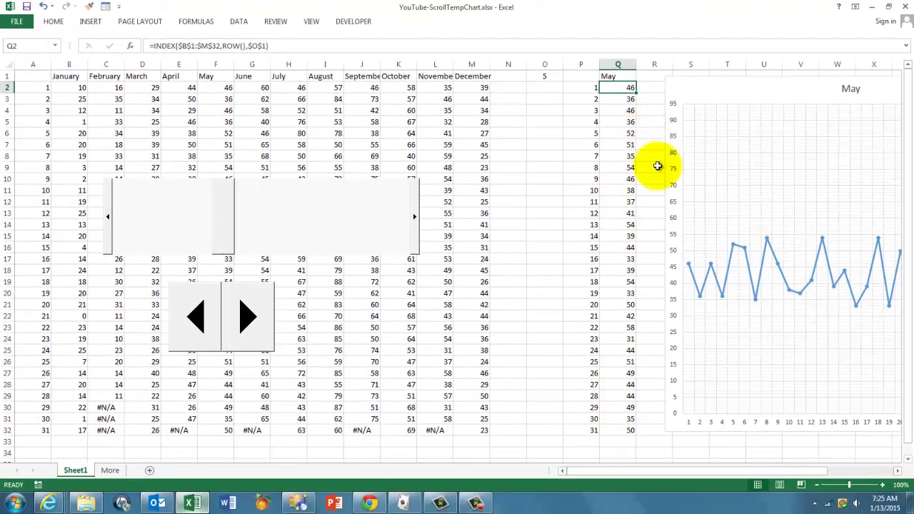
- Insert a 2-D Line with Markers chart from the range P1:Q32
click(577, 77)
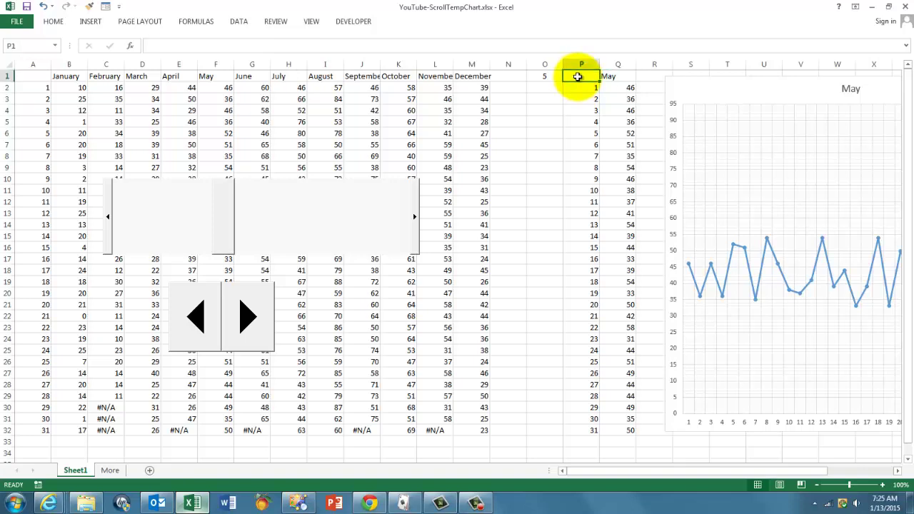
drag(578, 76, 619, 428)
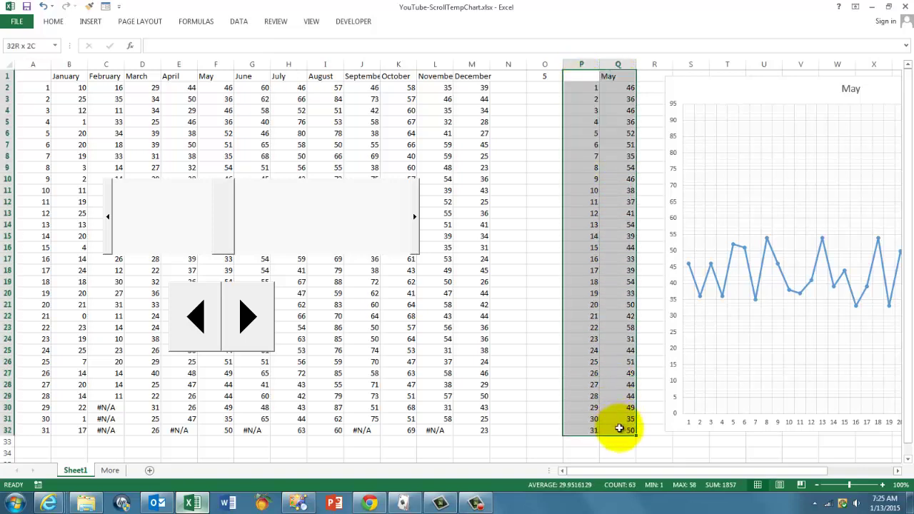
click(91, 22)
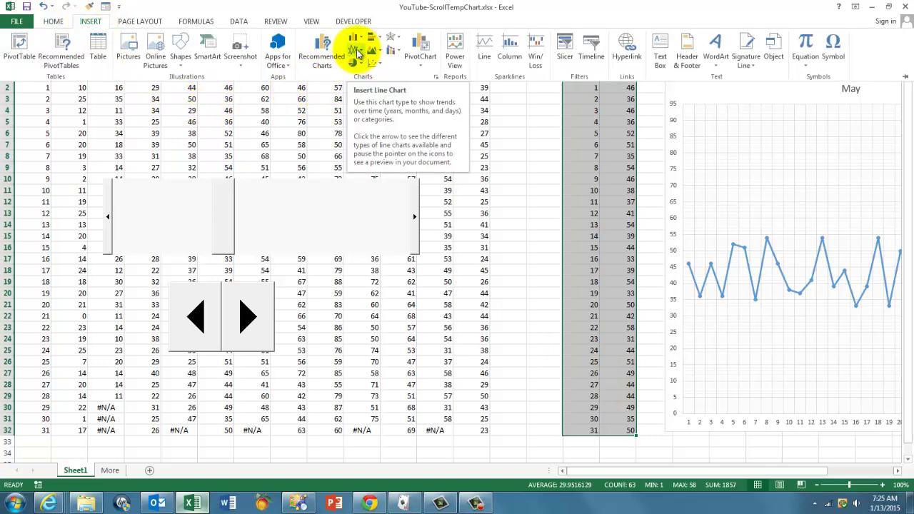
click(359, 53)
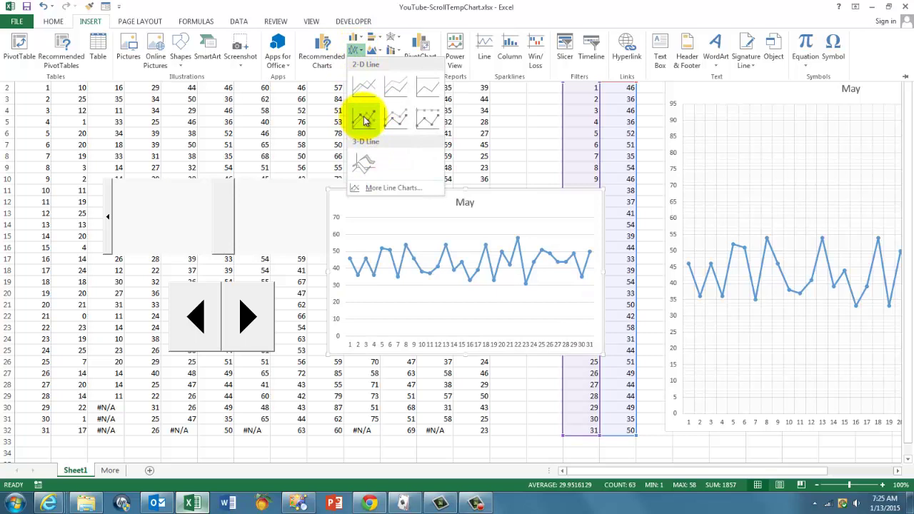
click(363, 120)
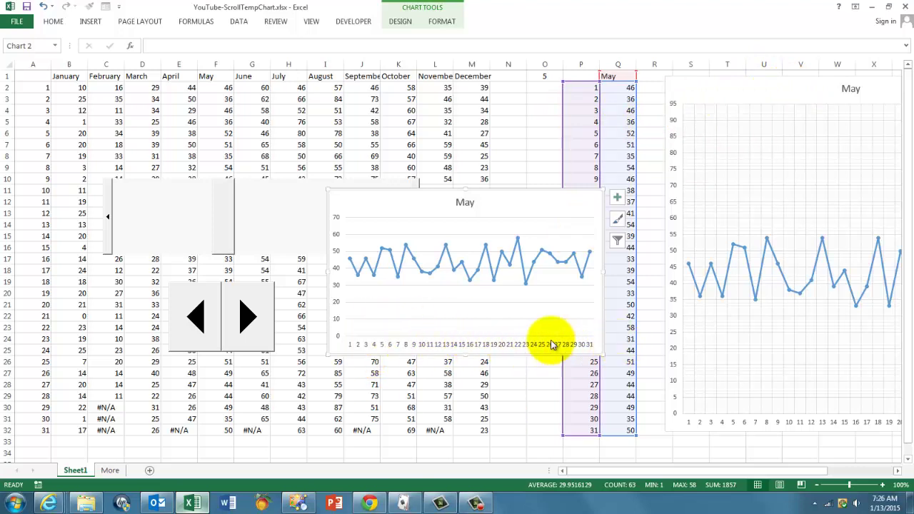
- View the axis options for the new chart's vertical axis, then delete that chart
right_click(339, 256)
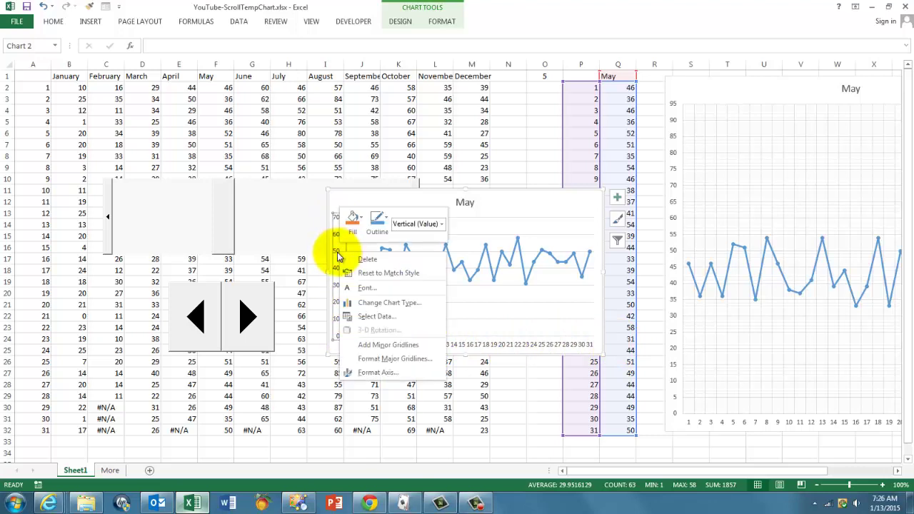
click(364, 372)
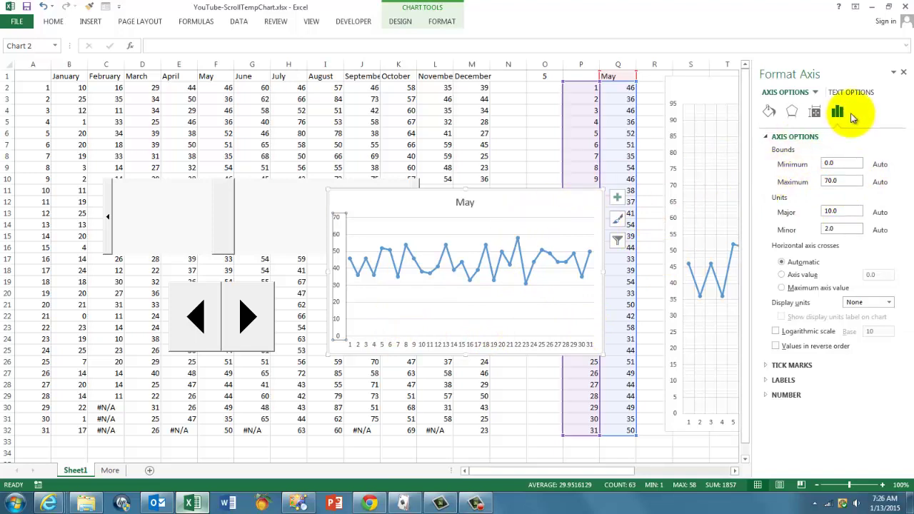
click(903, 75)
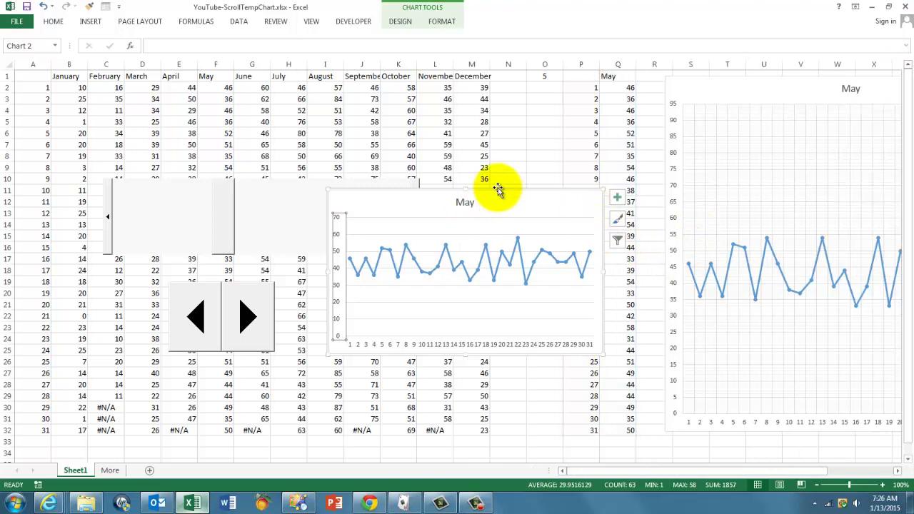
key(Delete)
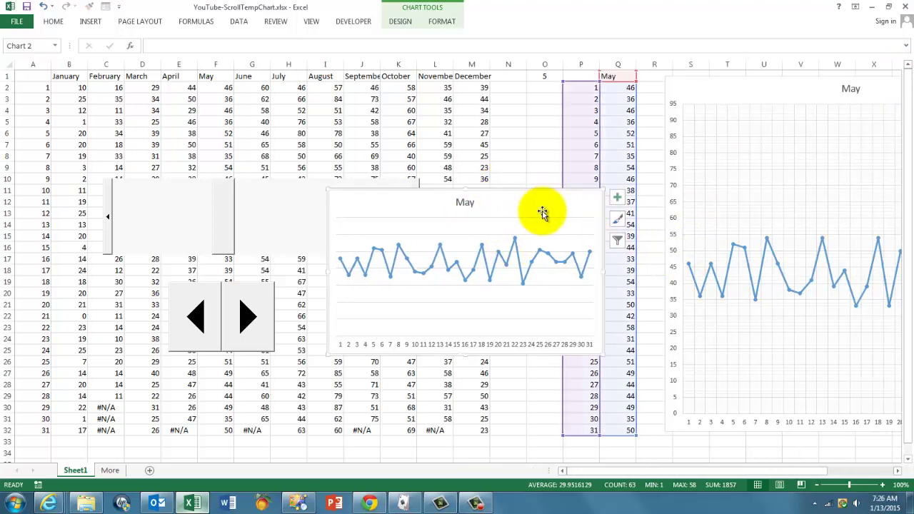
key(Delete)
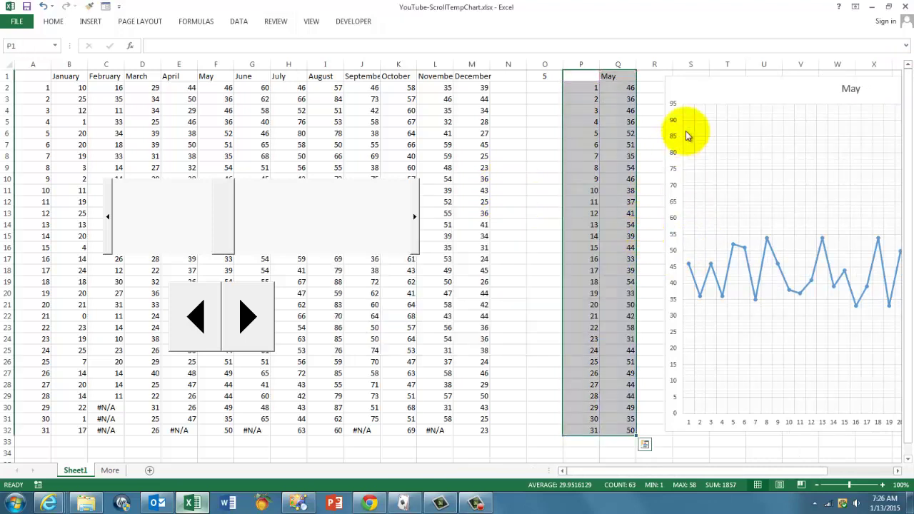
- Move the original chart back over columns P and Q, beginning just under row 1 at column O
drag(713, 81, 574, 87)
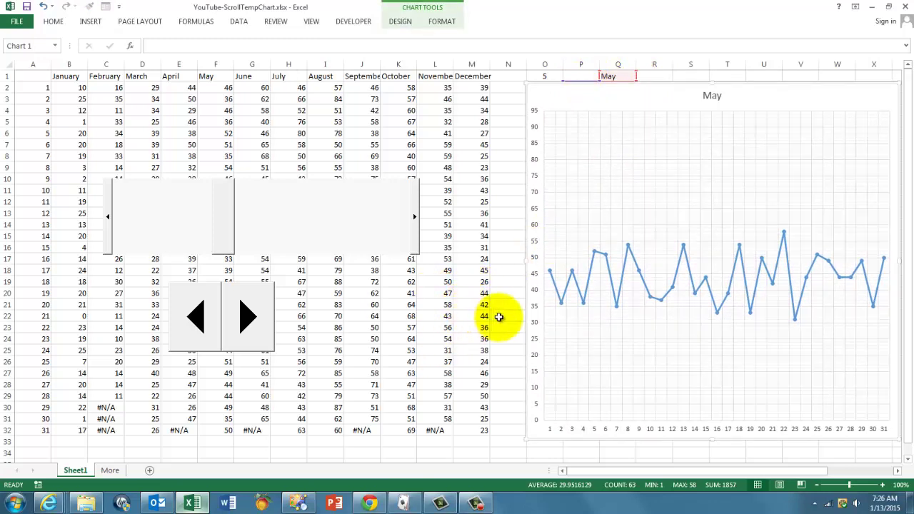
- Test the existing spin button by advancing the chart's month beyond August and stepping it back to January
click(243, 324)
click(243, 324)
click(243, 324)
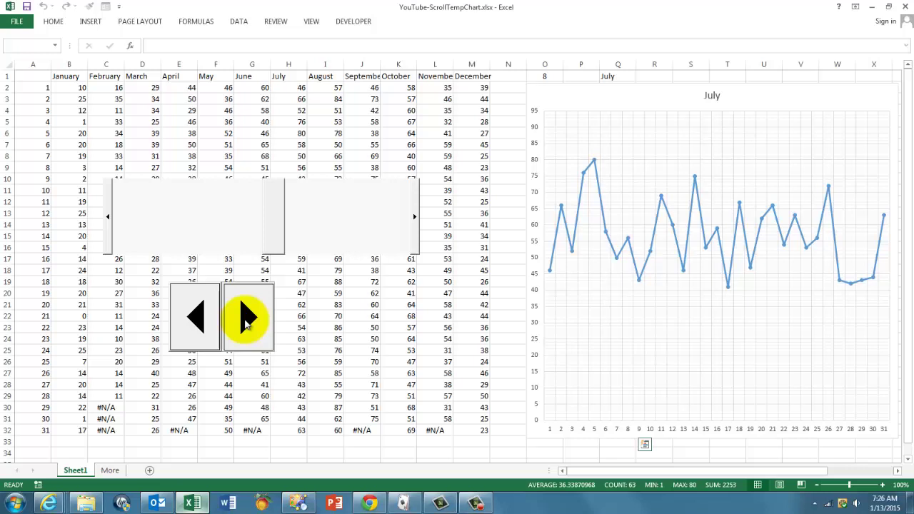
click(243, 324)
click(194, 323)
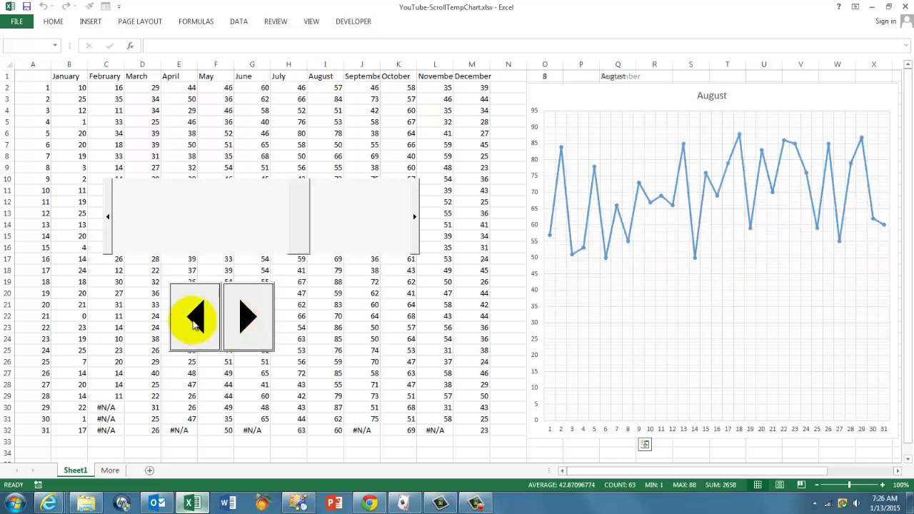
click(193, 324)
click(193, 324)
click(193, 324)
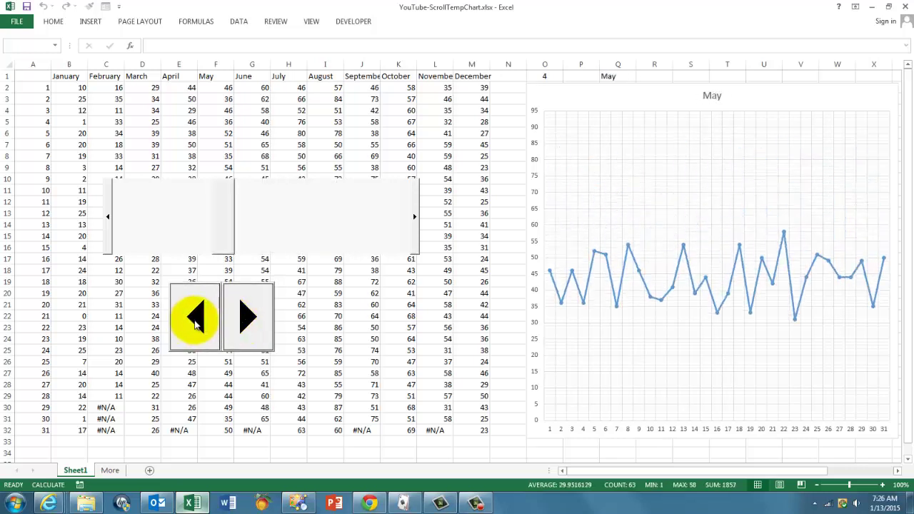
click(193, 323)
click(193, 323)
click(194, 323)
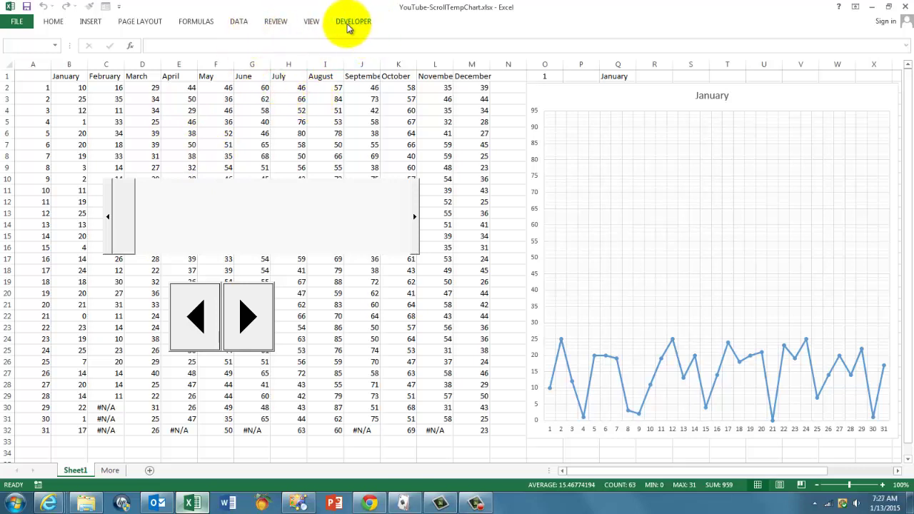
- Check in the ribbon customization options that the Developer main tab is enabled, and accept the options
click(17, 23)
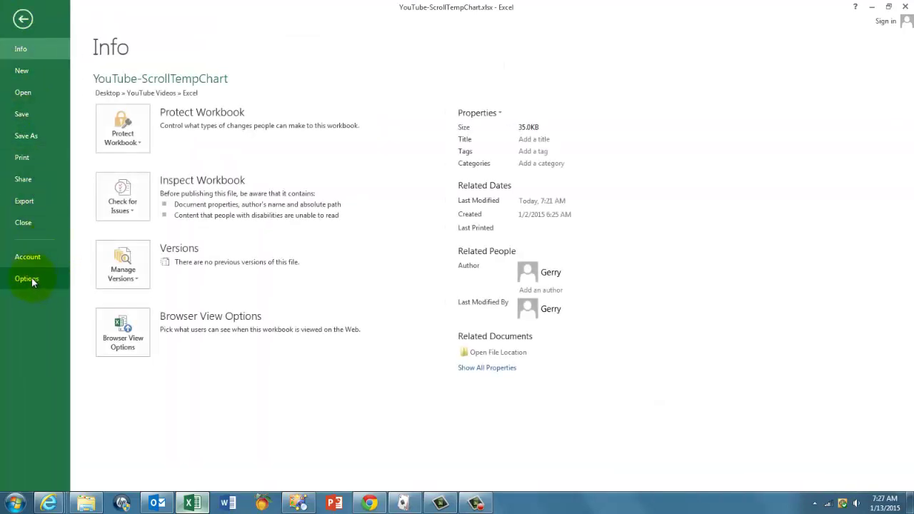
click(33, 277)
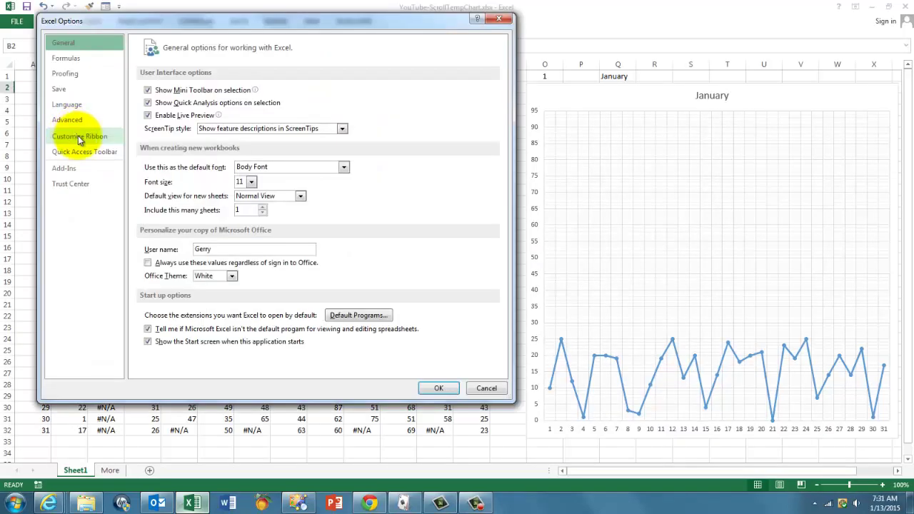
click(80, 137)
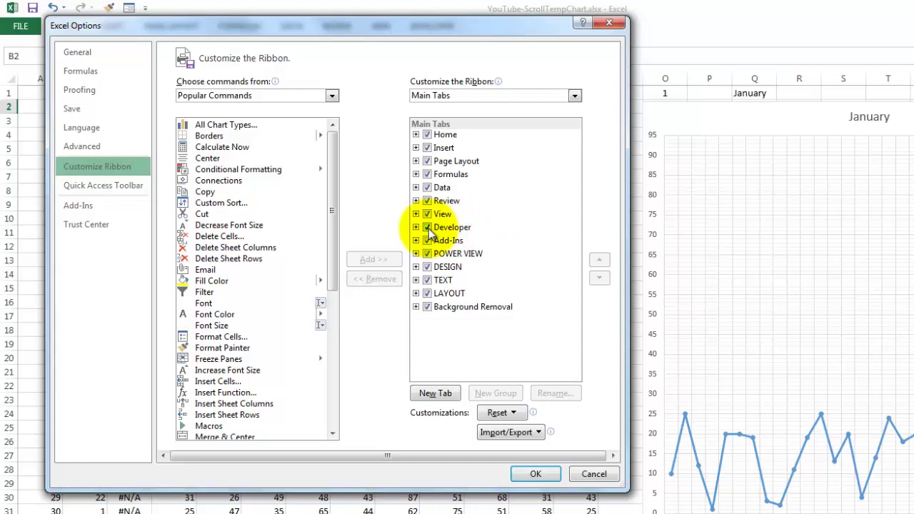
click(535, 473)
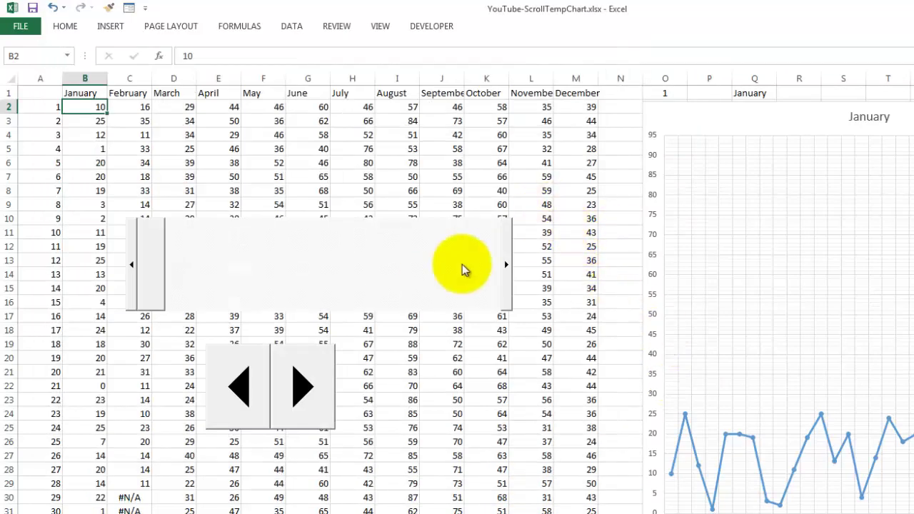
- Draw an ActiveX spin button about 150 wide and 87 high over columns I to L, beside the existing spin button
click(432, 27)
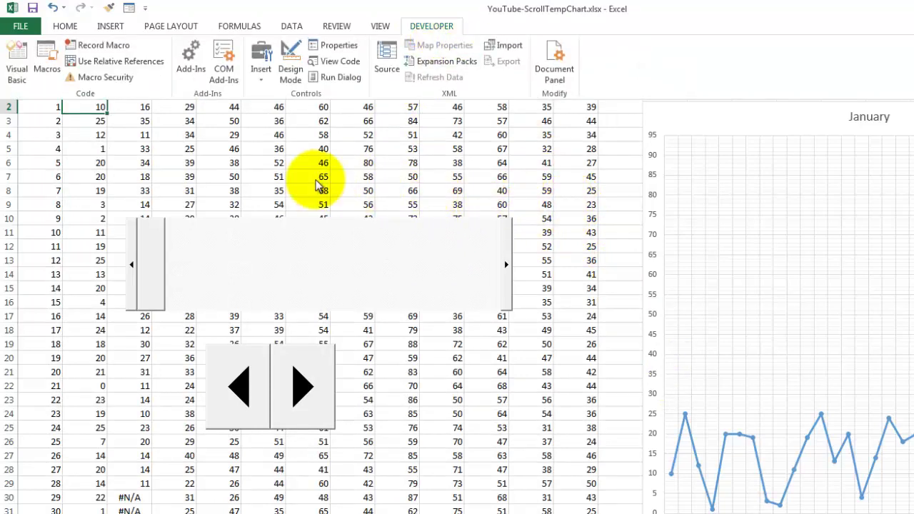
click(262, 84)
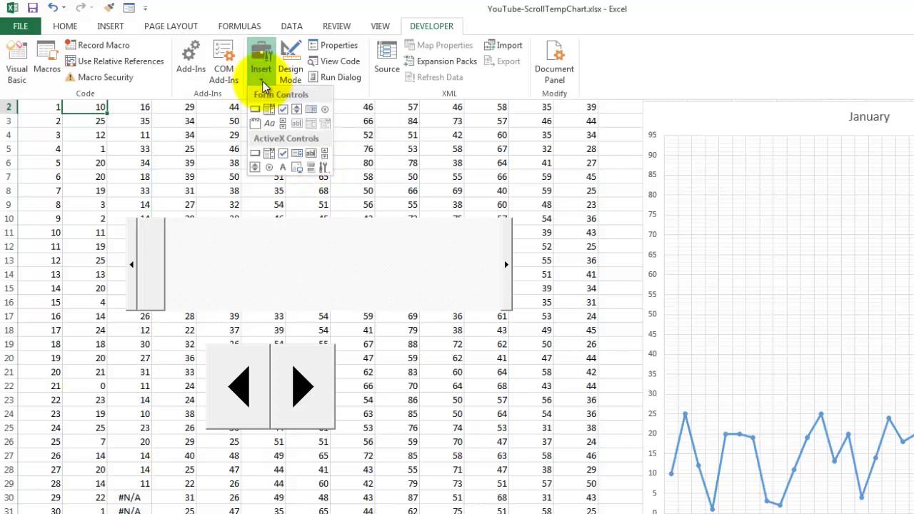
click(256, 170)
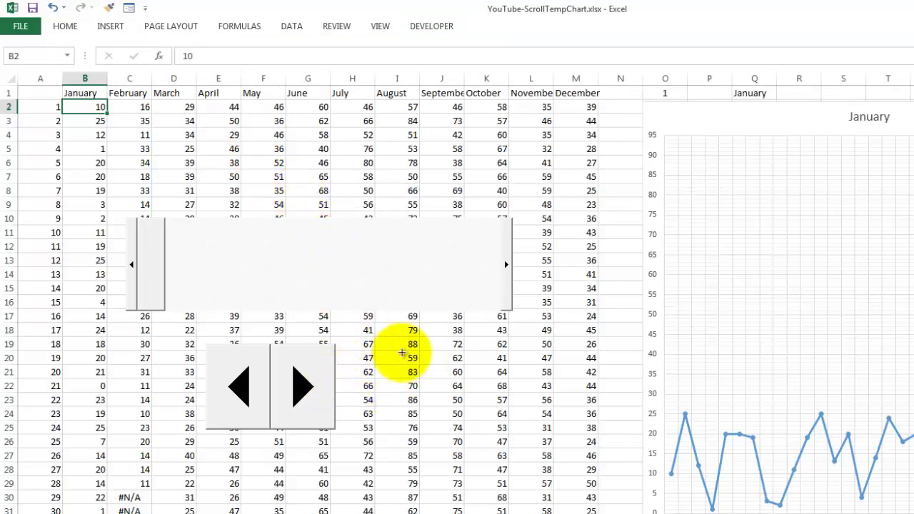
mouse_move(402, 353)
mouse_down()
mouse_move(404, 375)
mouse_move(442, 432)
mouse_move(543, 433)
mouse_up()
- In the new spin button's properties, set Max to 12, Min to 1 and LinkedCell to O1
right_click(508, 379)
click(419, 28)
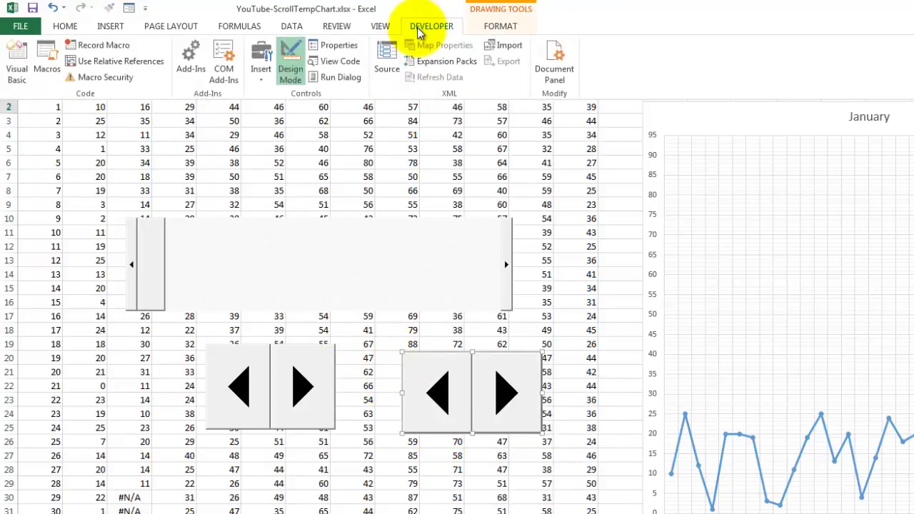
click(333, 46)
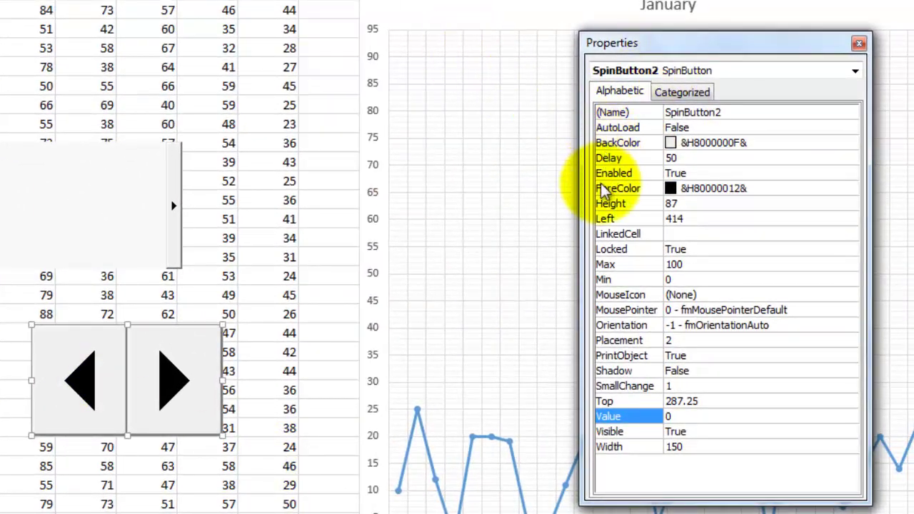
click(691, 265)
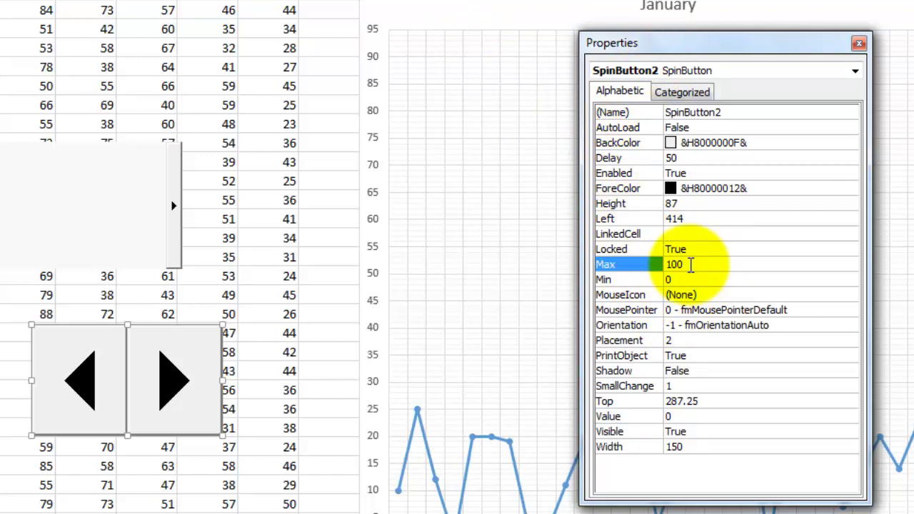
double_click(691, 265)
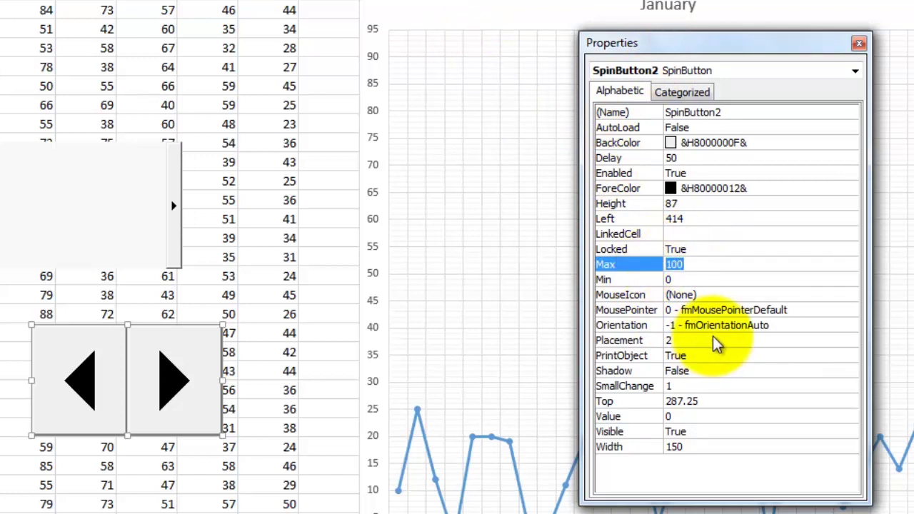
text(12)
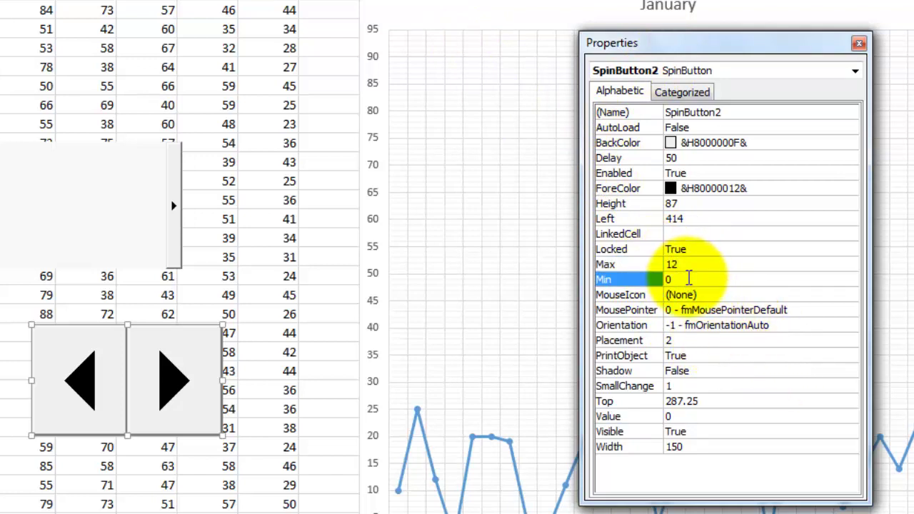
text(1)
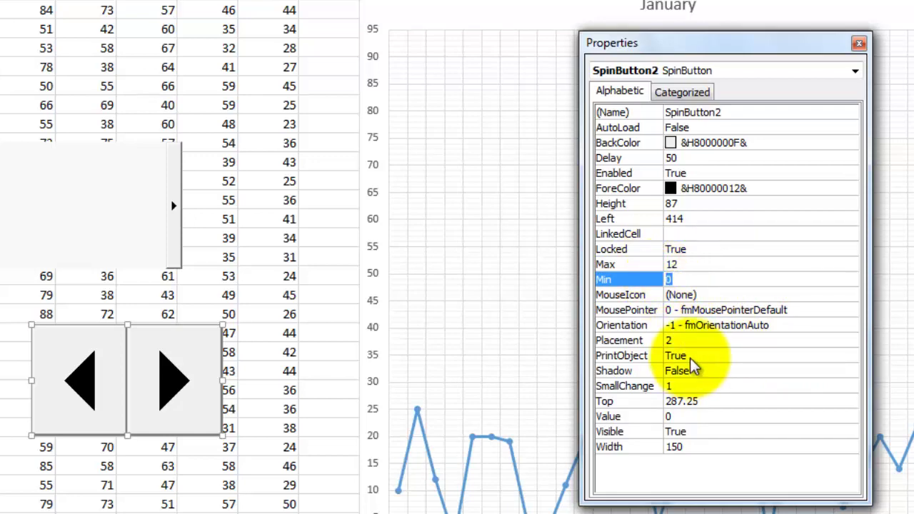
click(684, 235)
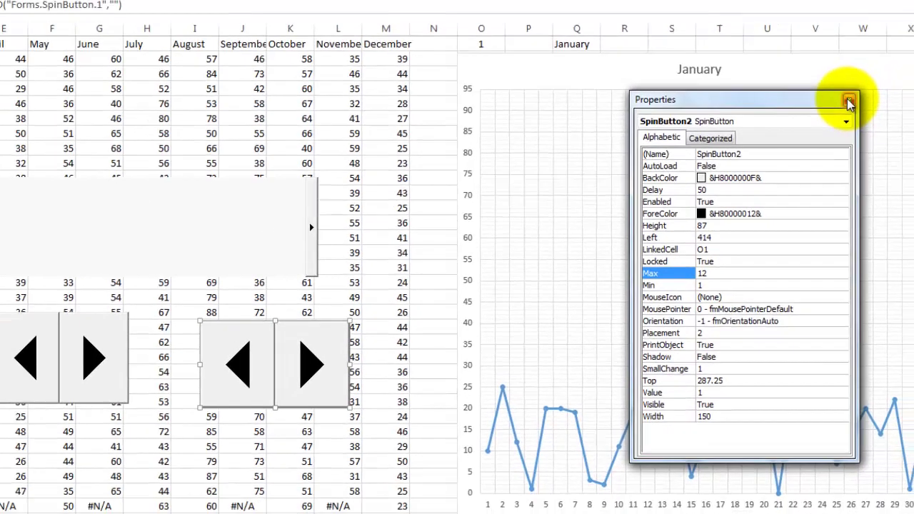
click(863, 87)
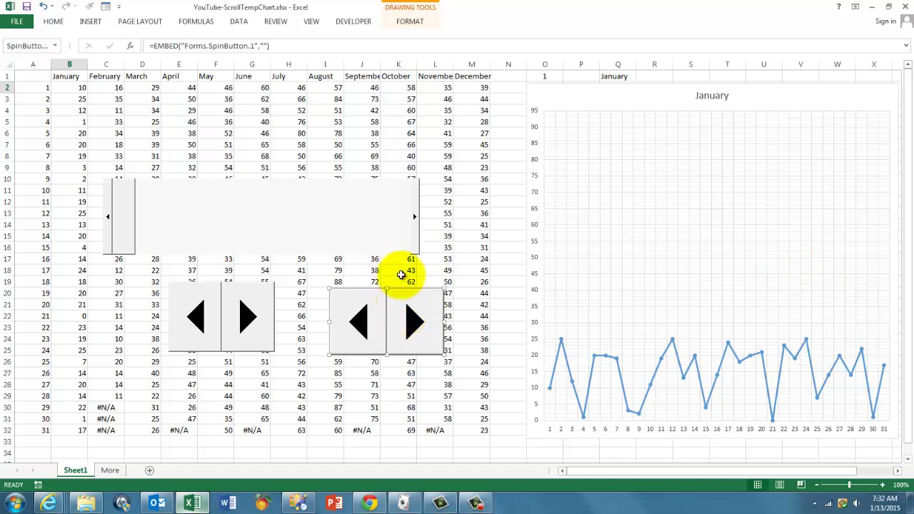
- Turn off Design Mode so the new spin button can be operated
click(354, 23)
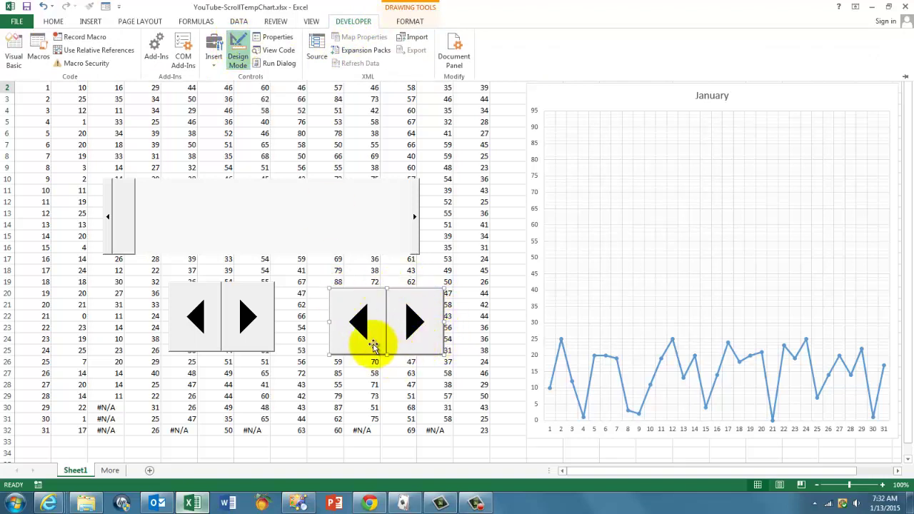
click(239, 46)
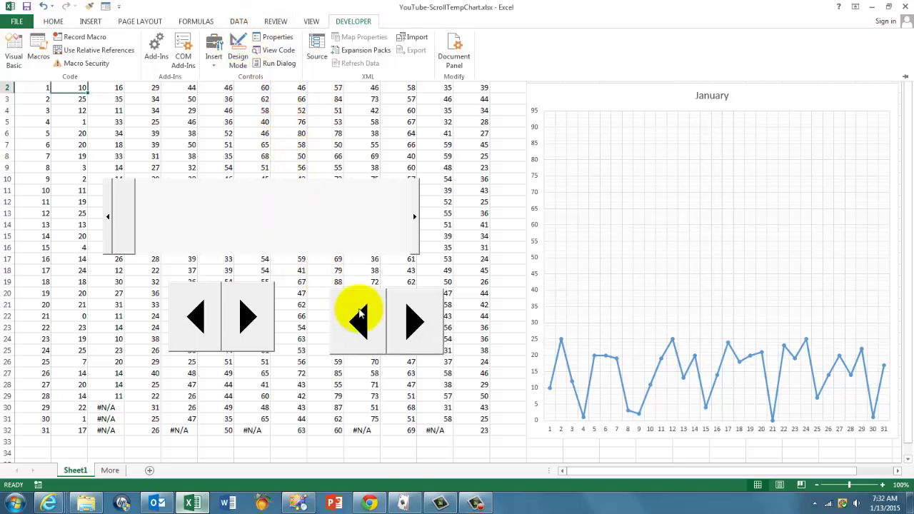
click(478, 262)
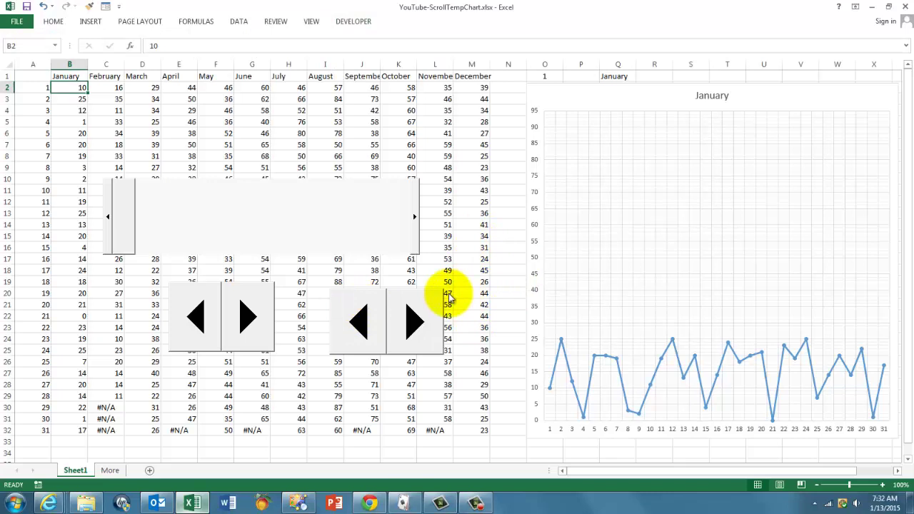
- Advance the chart's month from January to August with the new spin button
click(419, 323)
click(419, 322)
click(420, 323)
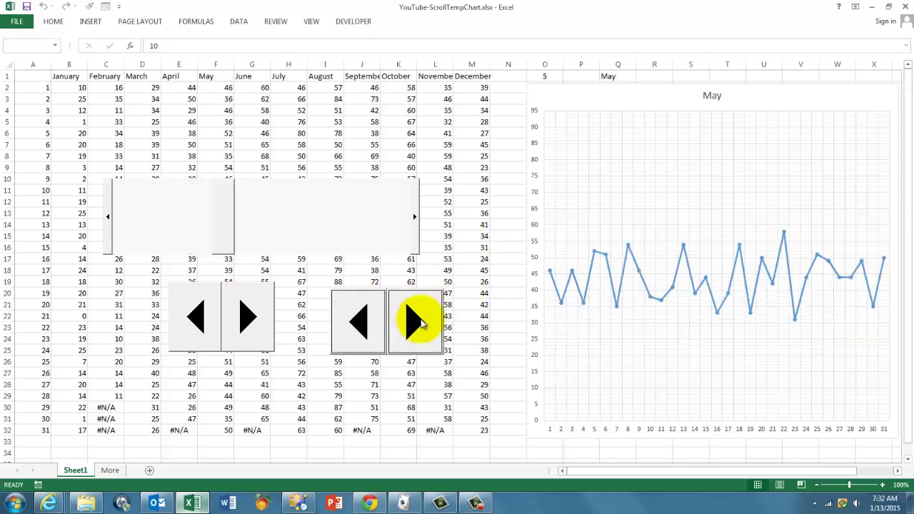
click(419, 322)
click(420, 323)
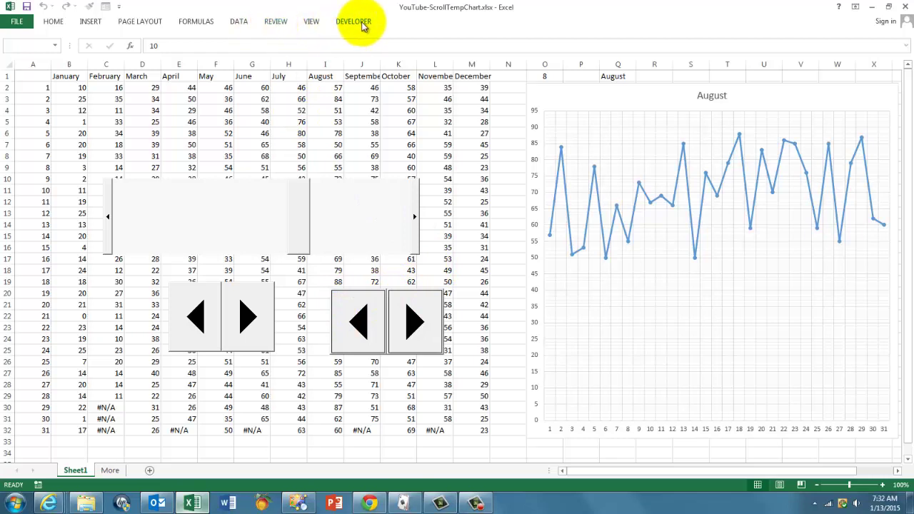
- Turn on Design Mode and delete the newly added spin button over columns I to L
click(364, 23)
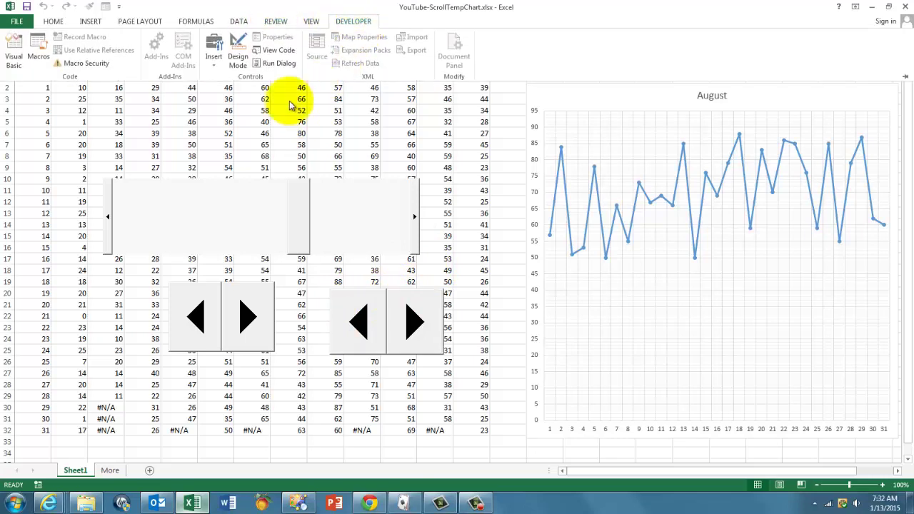
click(240, 40)
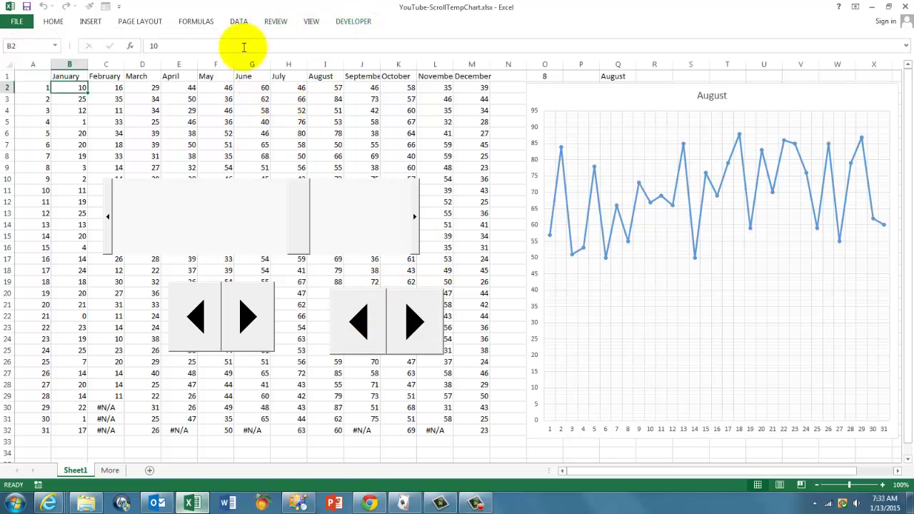
click(400, 306)
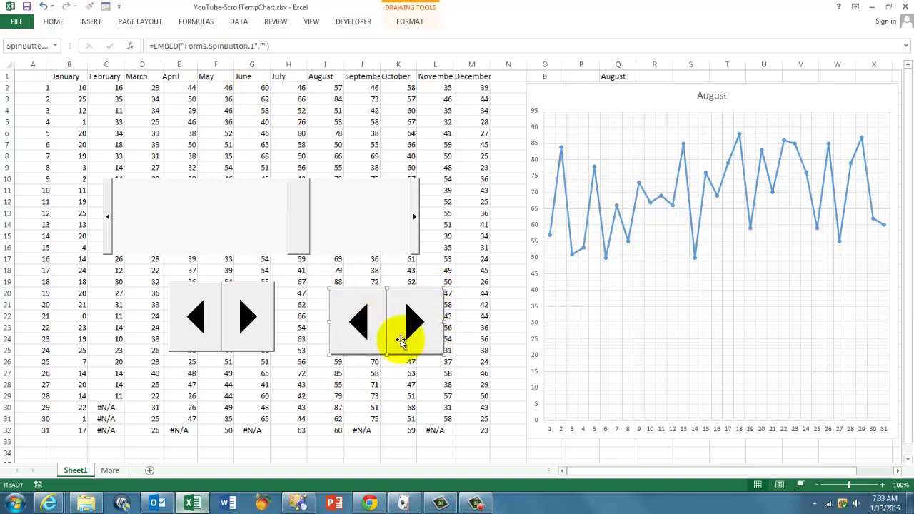
key(Delete)
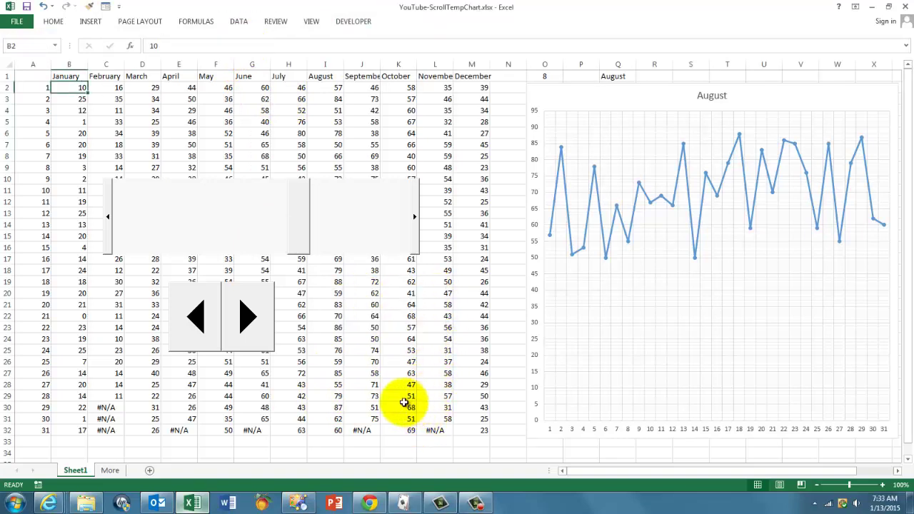
- Turn off Design Mode and switch to the More sheet
click(354, 22)
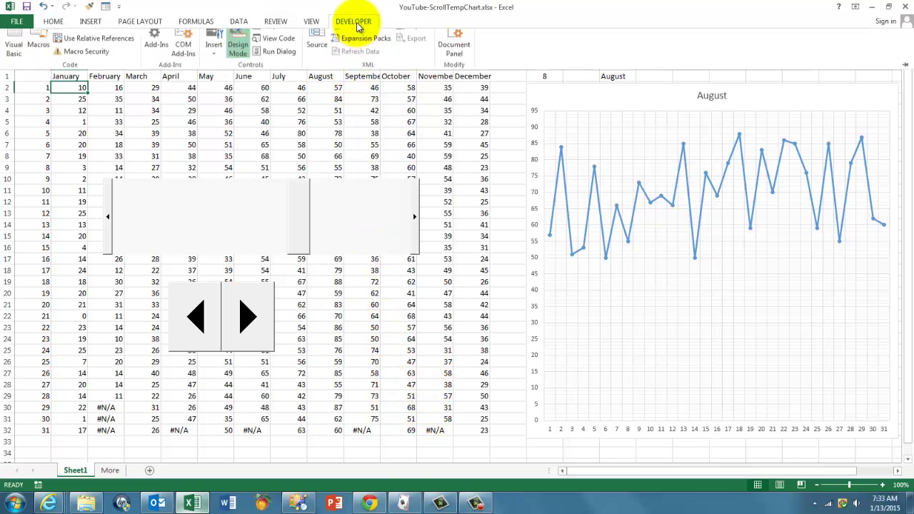
click(237, 54)
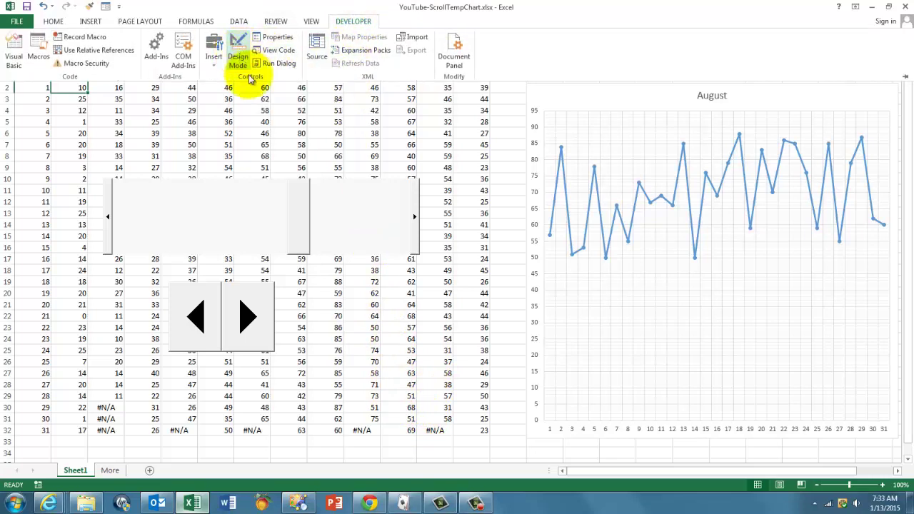
click(289, 132)
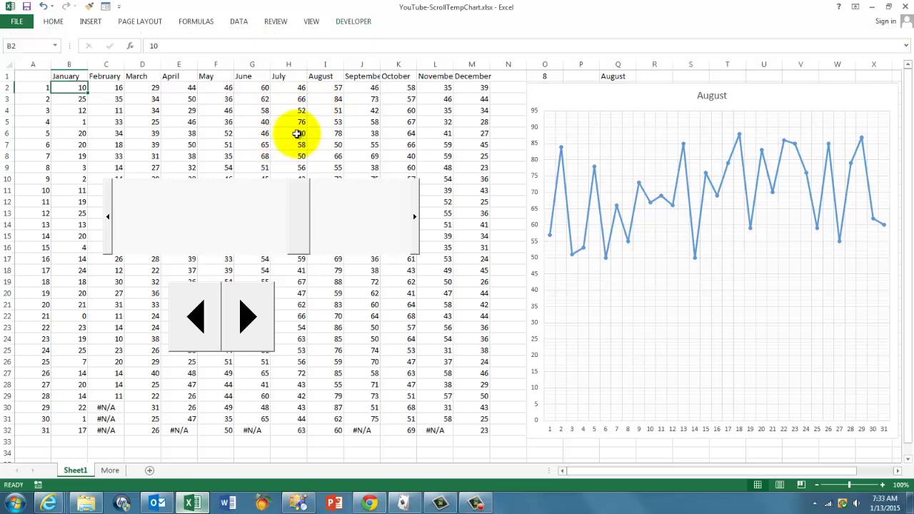
click(111, 471)
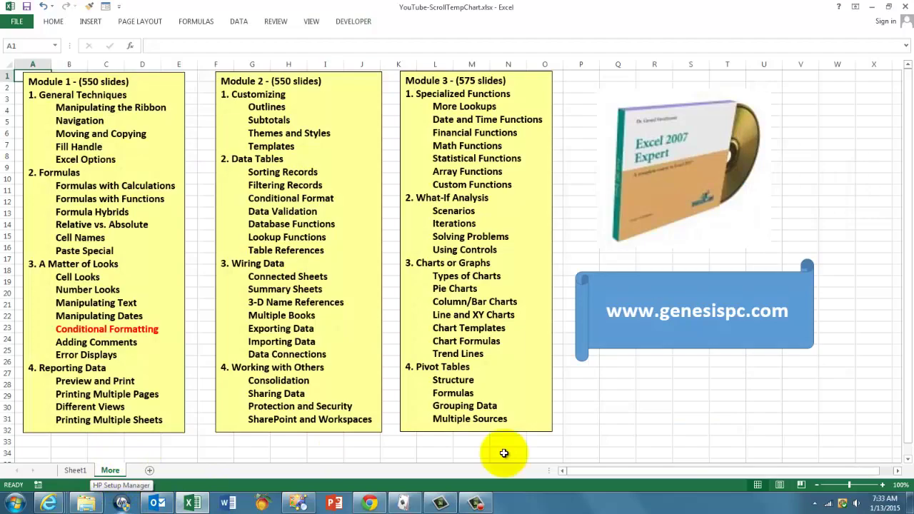